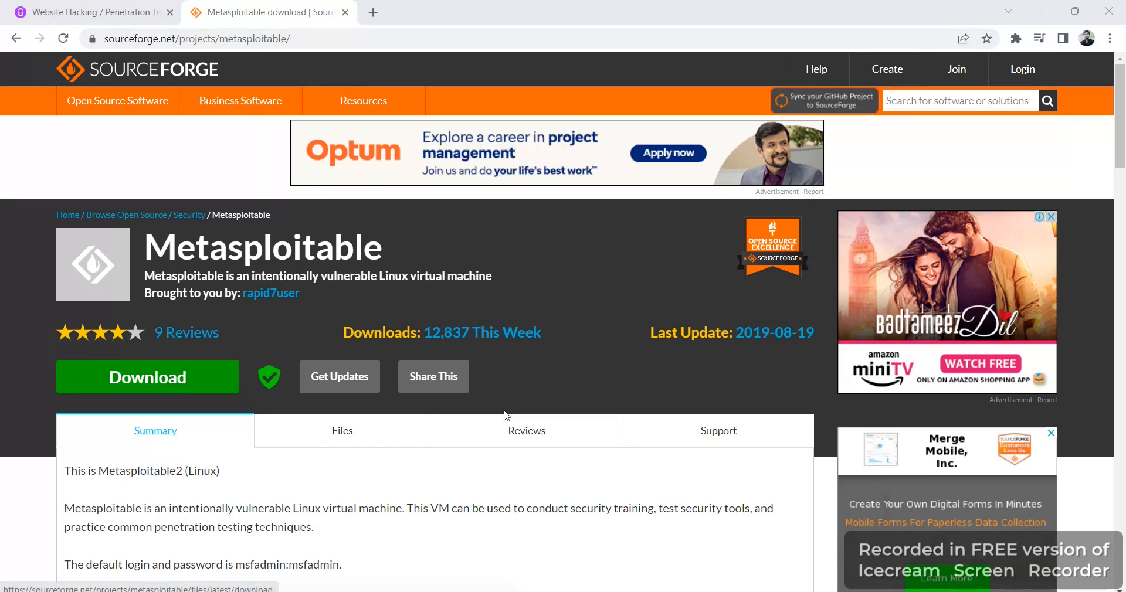
# Switch to the Win_Image folder in File Explorer and browse the extracted metasploitable-linux-2.0.0 folder to its Metasploitable virtual disk file
pyautogui.moveTo(726, 591)
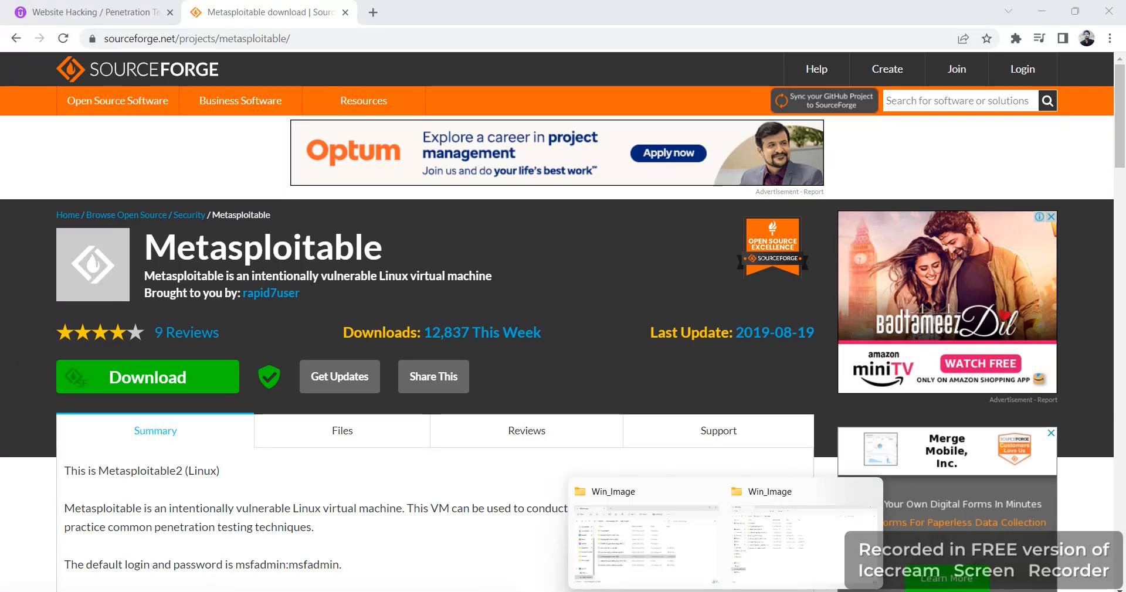
pyautogui.click(802, 518)
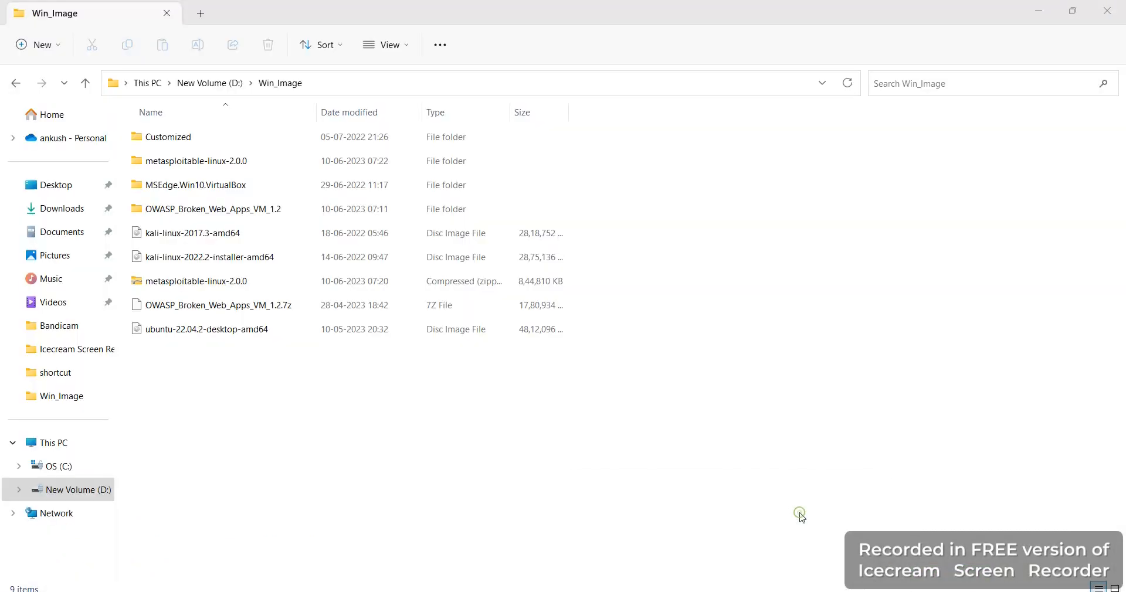
pyautogui.click(252, 285)
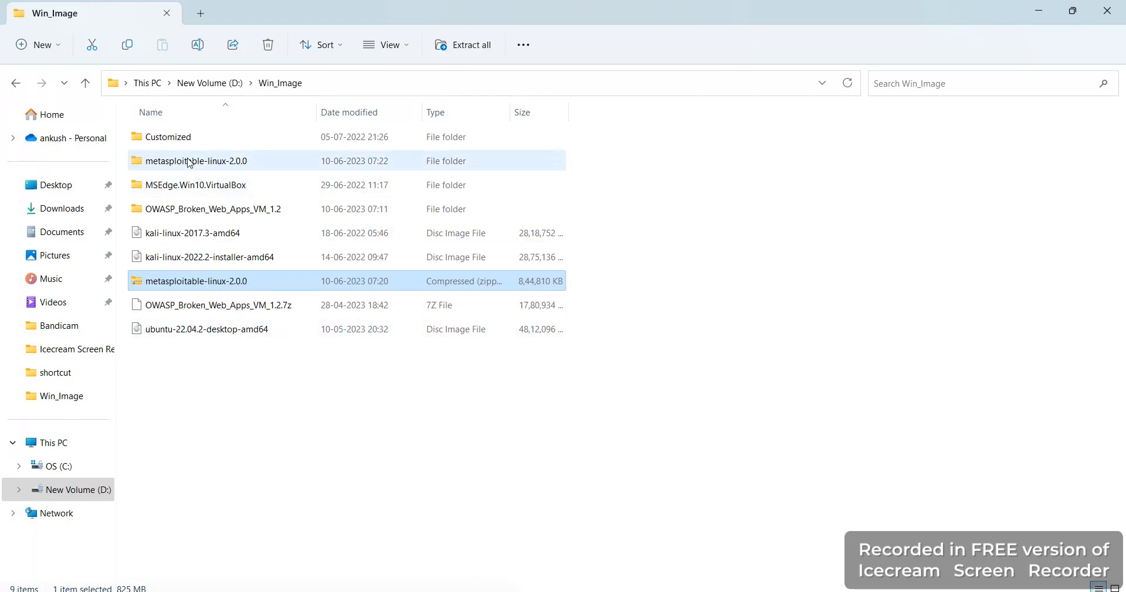
pyautogui.doubleClick(188, 160)
pyautogui.doubleClick(160, 139)
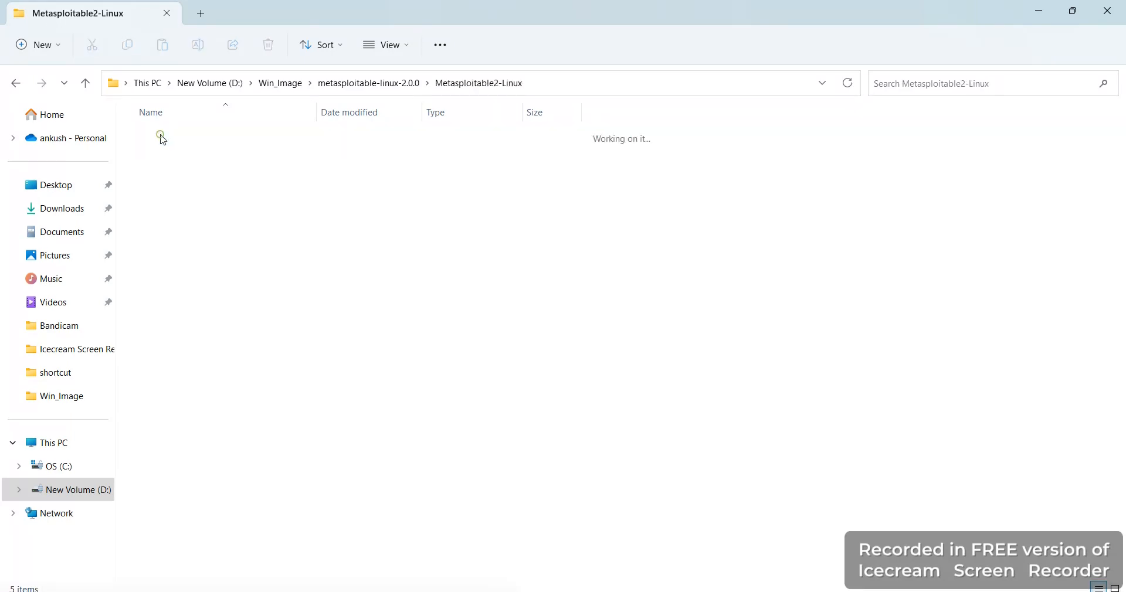
pyautogui.click(171, 159)
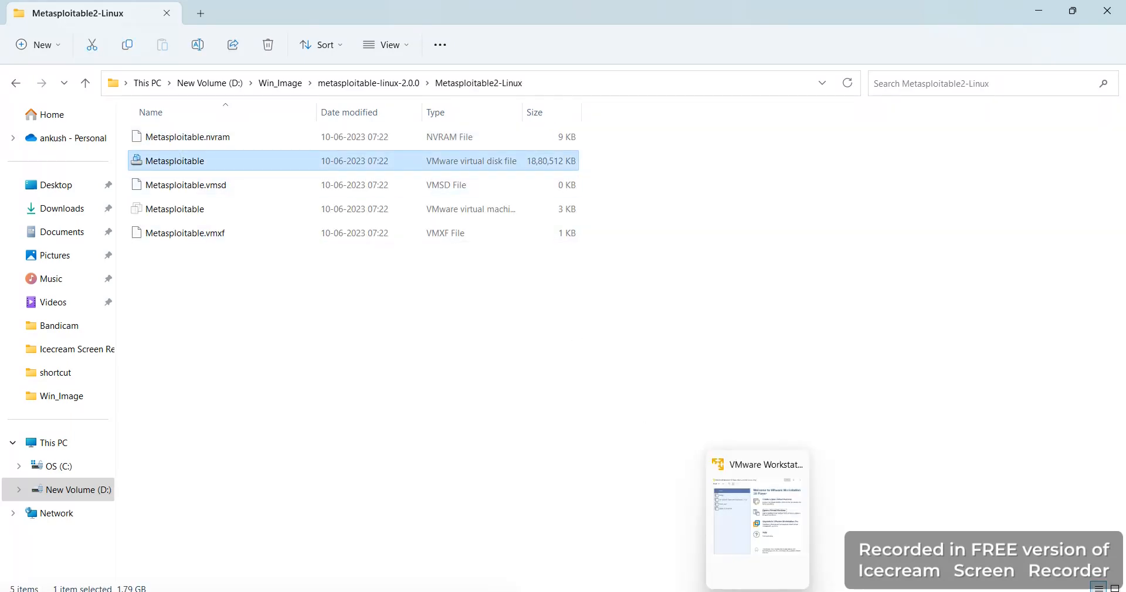
# Switch to VMware Workstation 16 Player and open the existing Metasploitable virtual machine from Win_Image > metasploitable-linux-2.0.0 > Metasploitable2-Linux
pyautogui.click(737, 589)
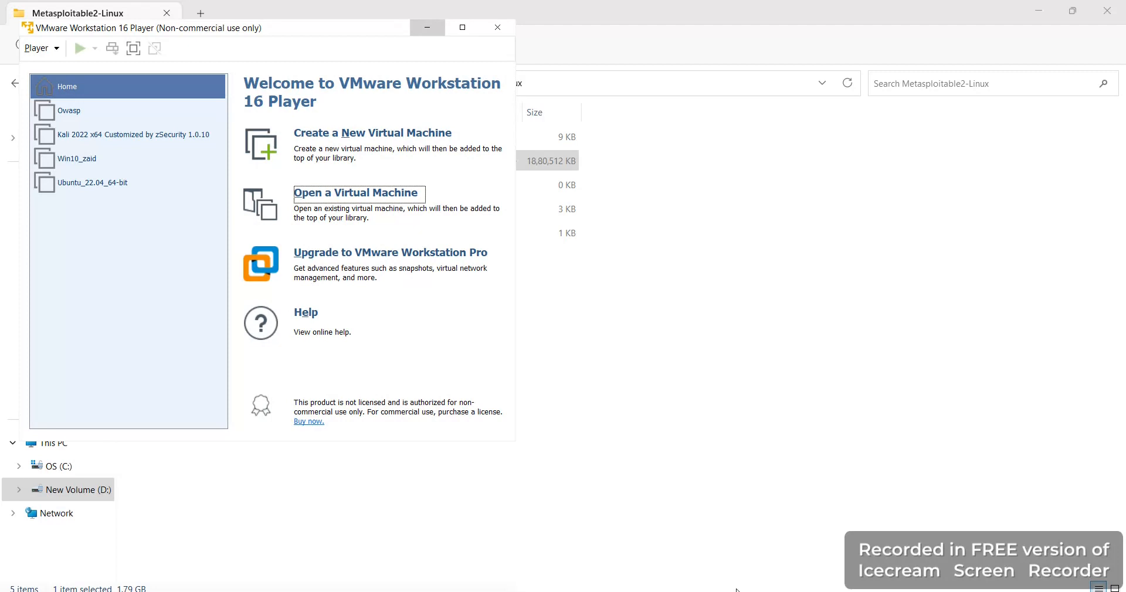
pyautogui.click(462, 27)
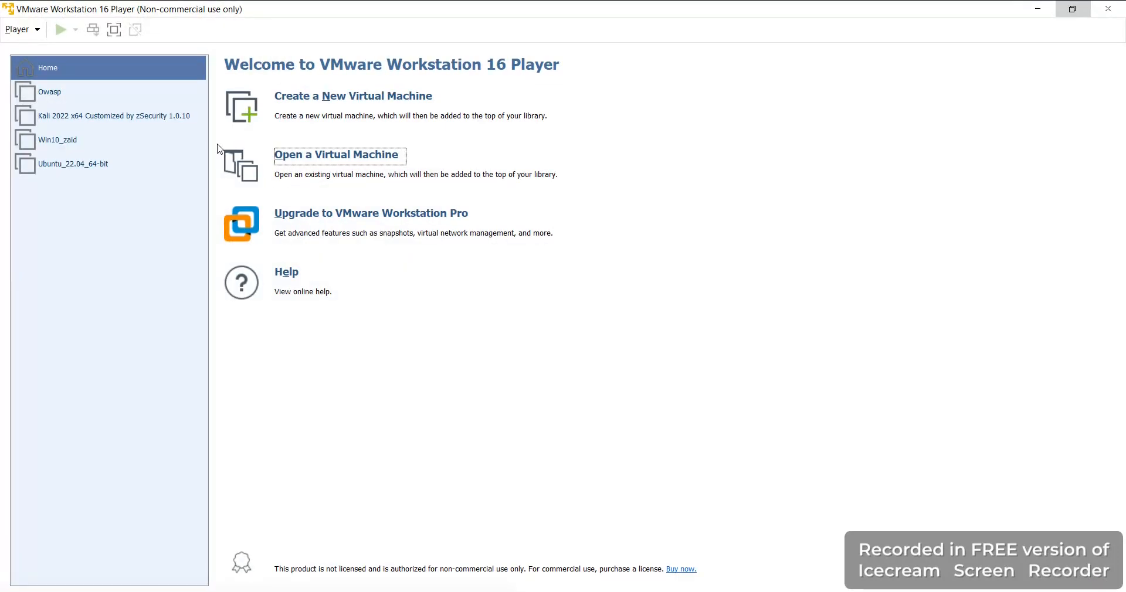
pyautogui.click(331, 164)
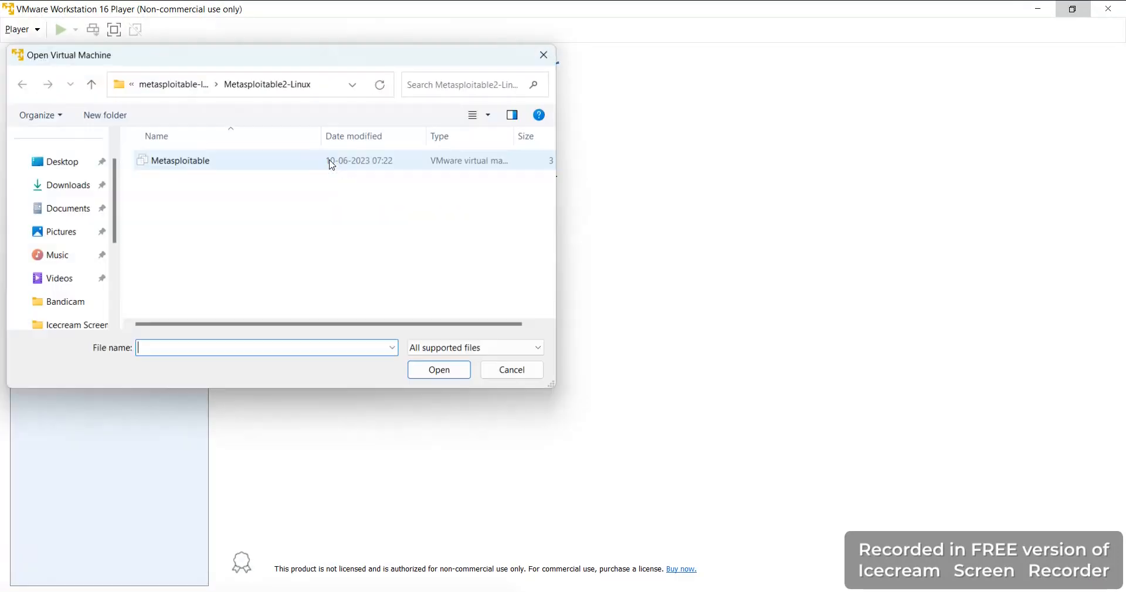
pyautogui.click(184, 89)
pyautogui.click(157, 88)
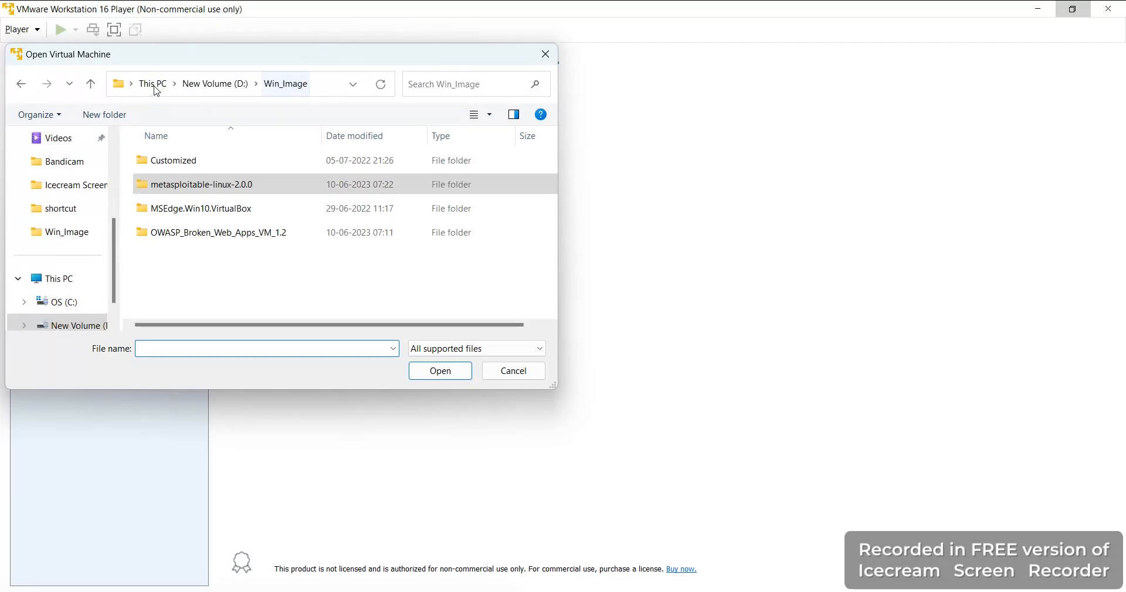
pyautogui.doubleClick(247, 189)
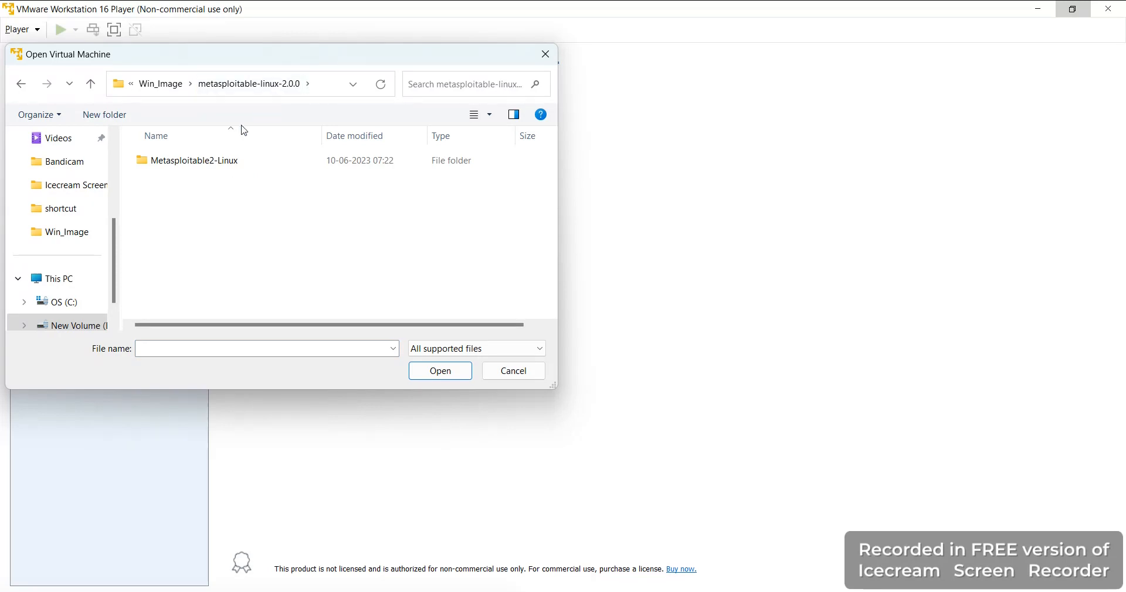
pyautogui.doubleClick(215, 168)
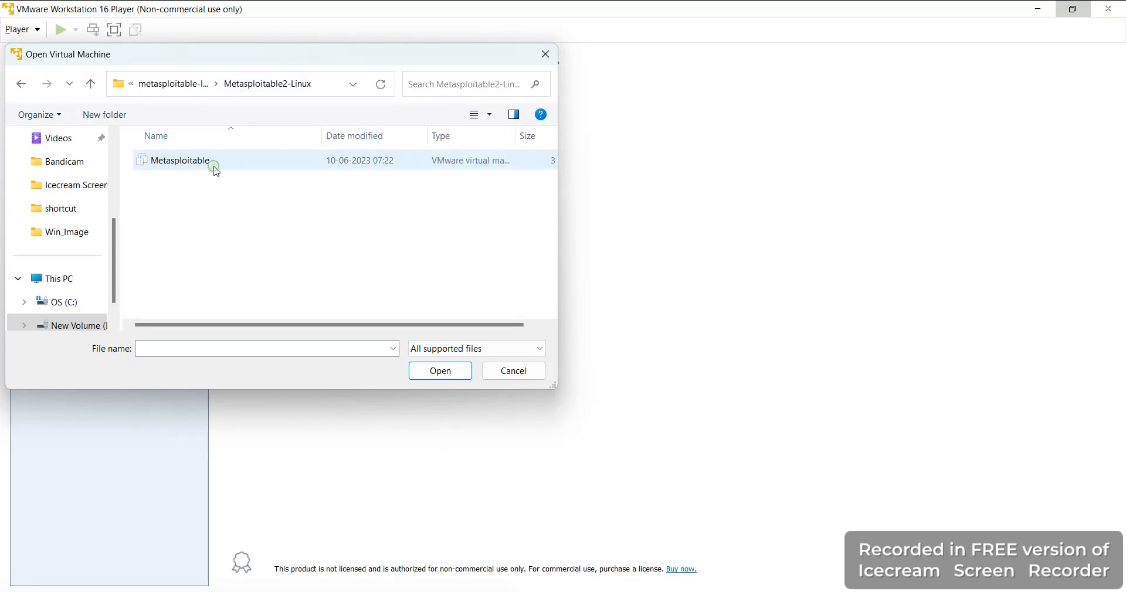
pyautogui.doubleClick(298, 162)
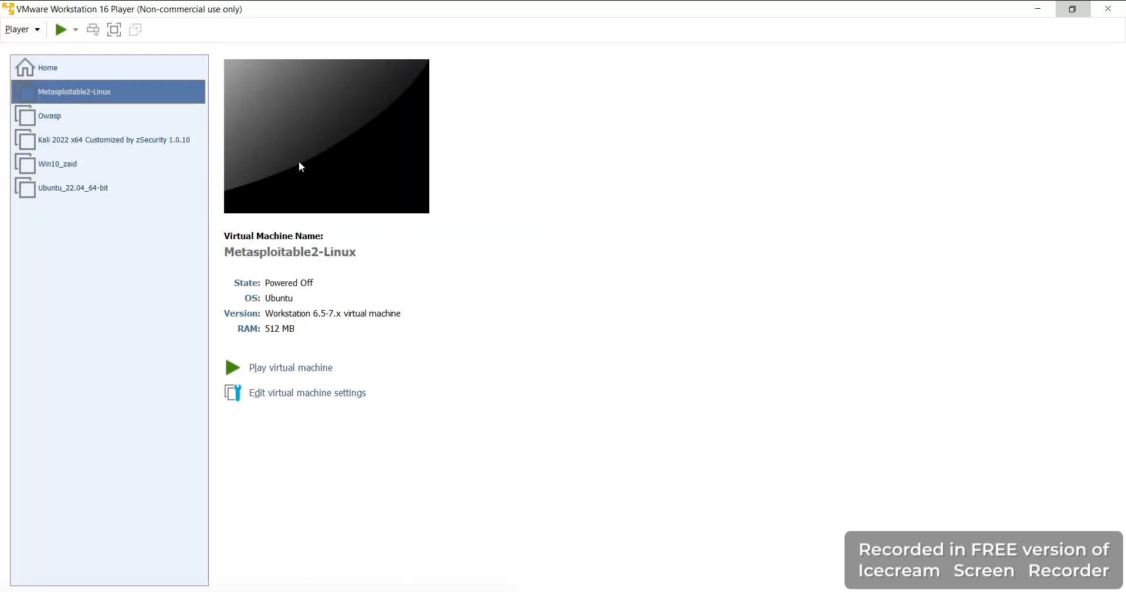
# Start the Metasploitable2-Linux virtual machine, declare it as moved, and log in at its console with the default username and account password
pyautogui.click(275, 368)
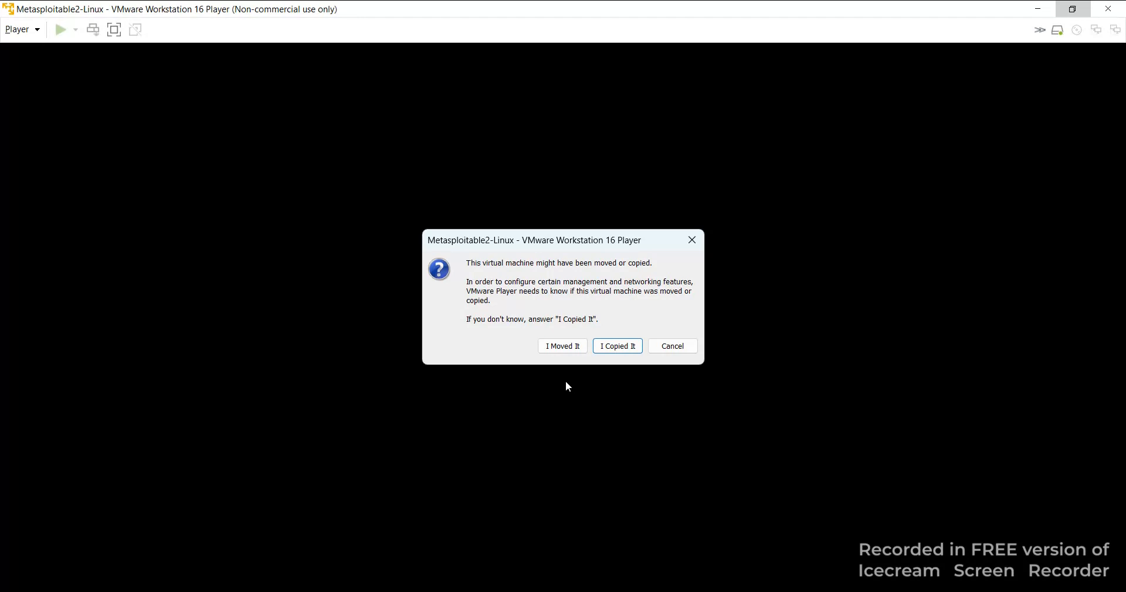
pyautogui.click(558, 347)
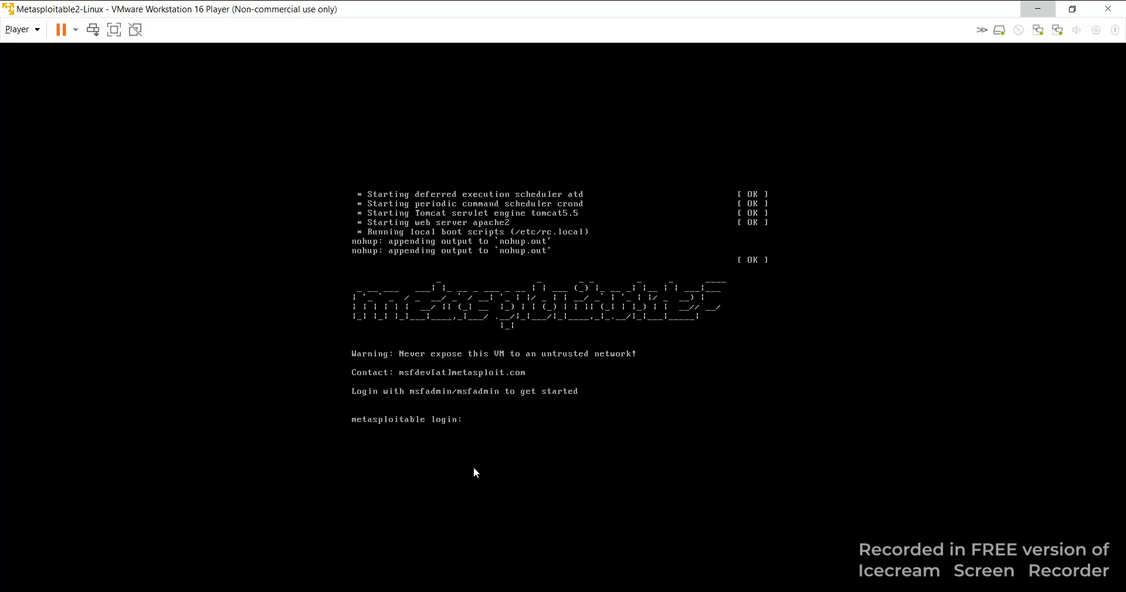
pyautogui.click(474, 429)
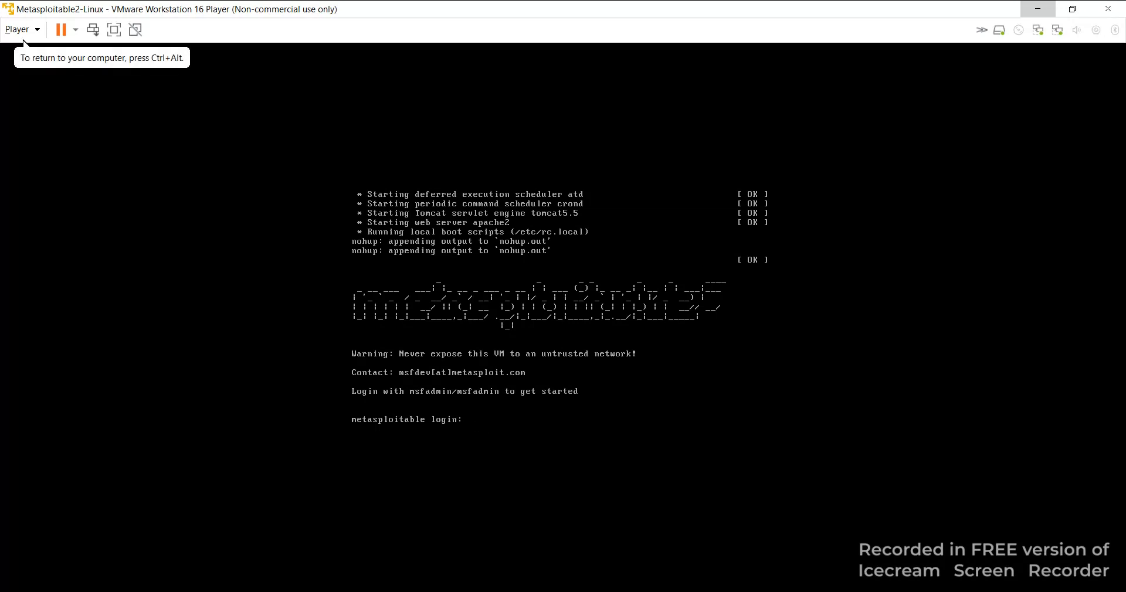
pyautogui.write('msfadmin')
pyautogui.press('Return')
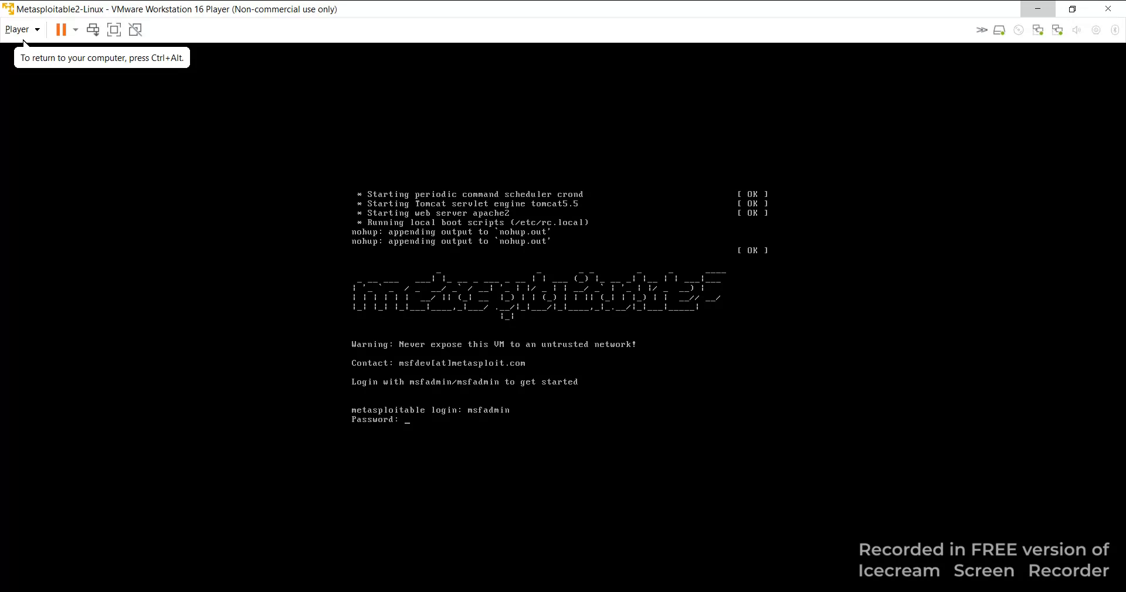
pyautogui.press('Return')
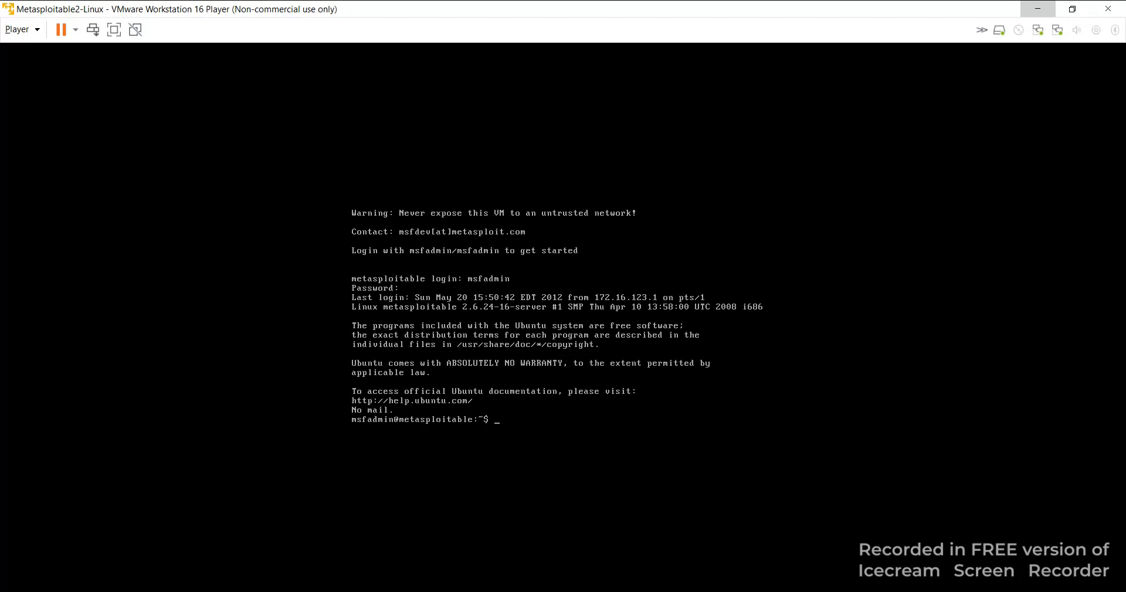
# Run ifconfig in the virtual machine's console to look up its IP address
pyautogui.click(352, 426)
pyautogui.write('ifconfig')
pyautogui.press('Return')
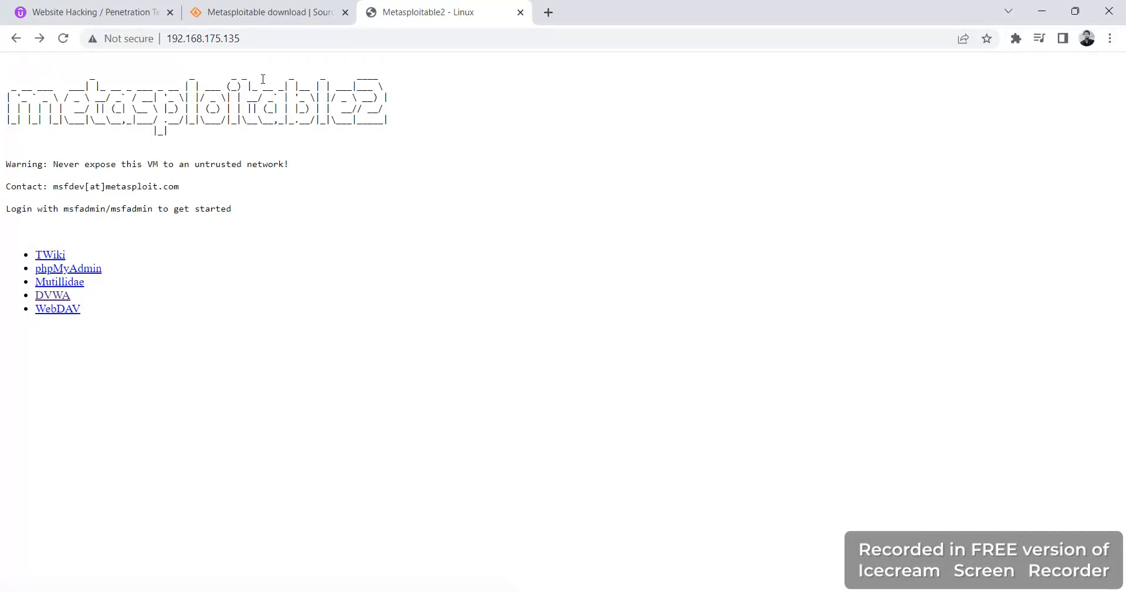
# Switch to Chrome and examine the Metasploitable2 page at 192.168.175.135, visiting DVWA, Mutillidae and phpMyAdmin and returning to the index after each
pyautogui.moveTo(168, 38); pyautogui.dragTo(270, 41)
pyautogui.click(277, 125)
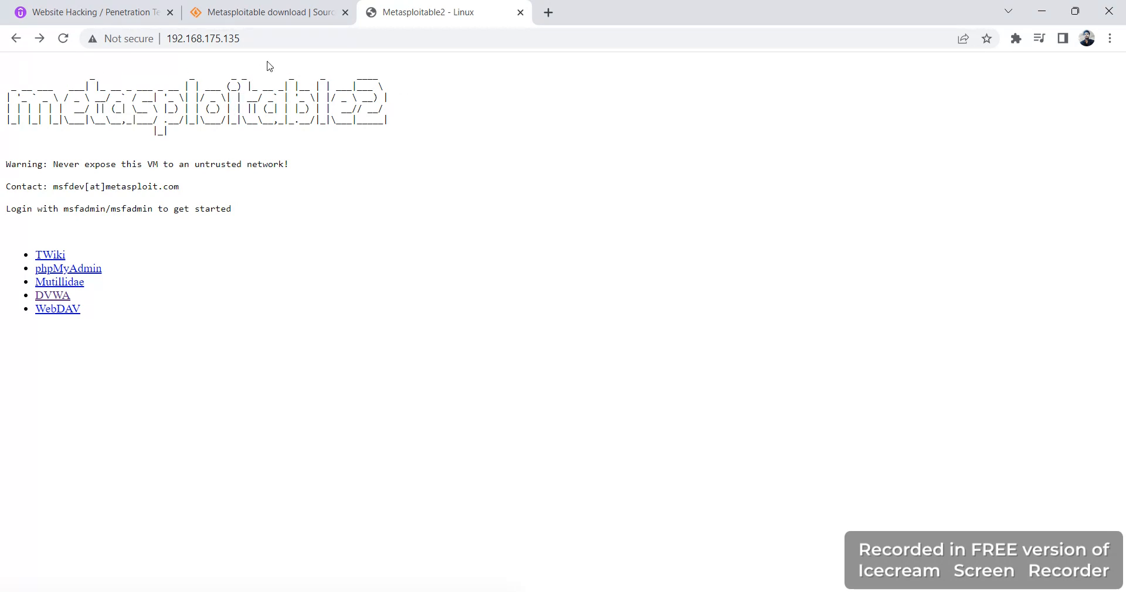
pyautogui.click(61, 296)
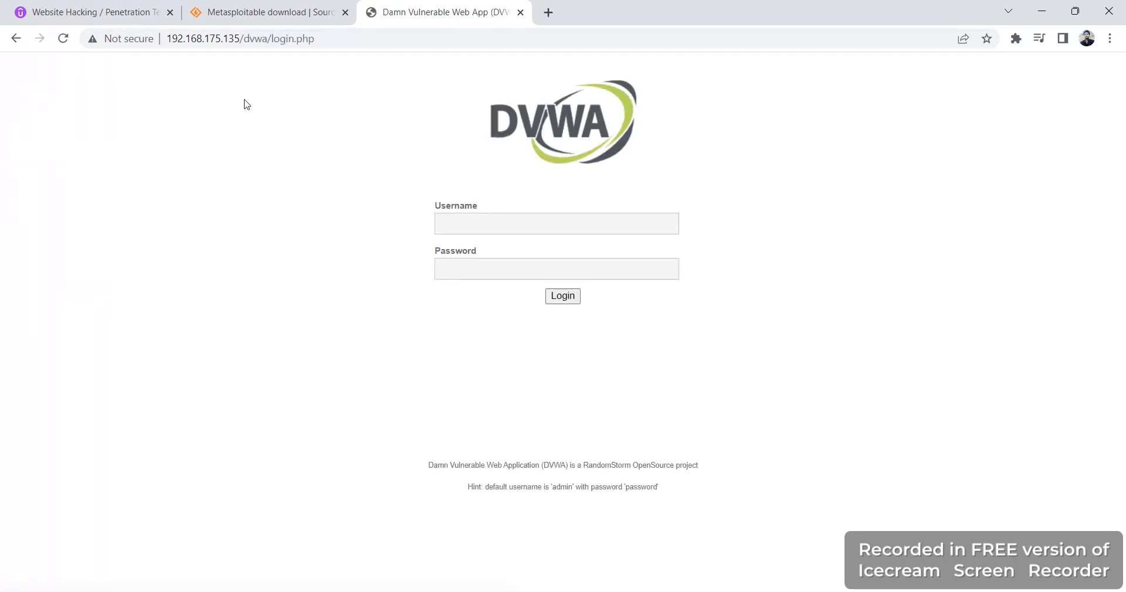
pyautogui.click(16, 38)
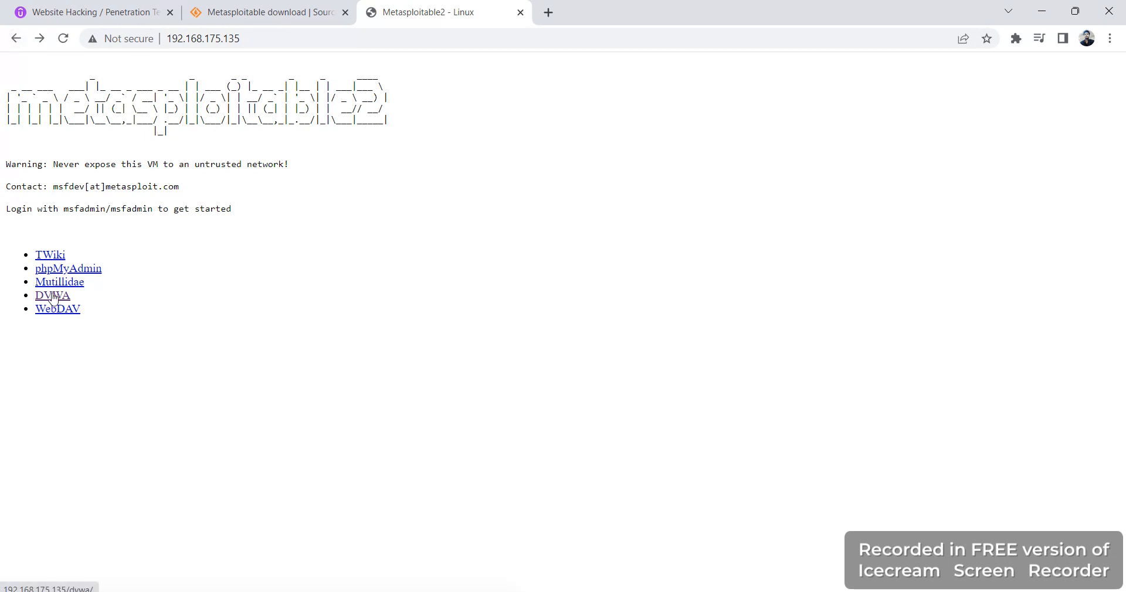
pyautogui.click(53, 286)
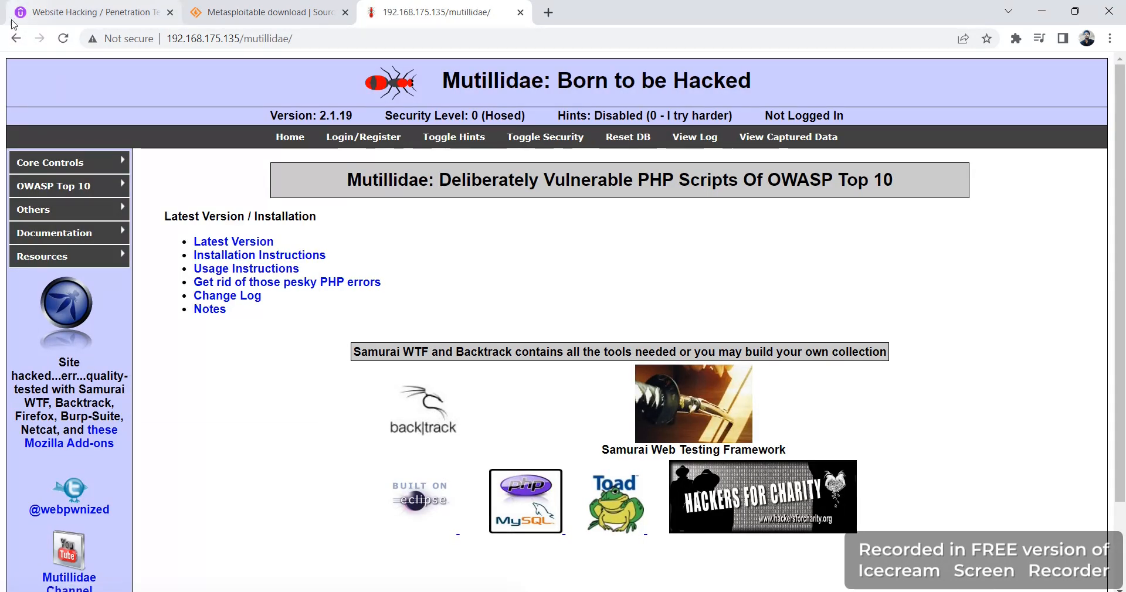
pyautogui.click(19, 39)
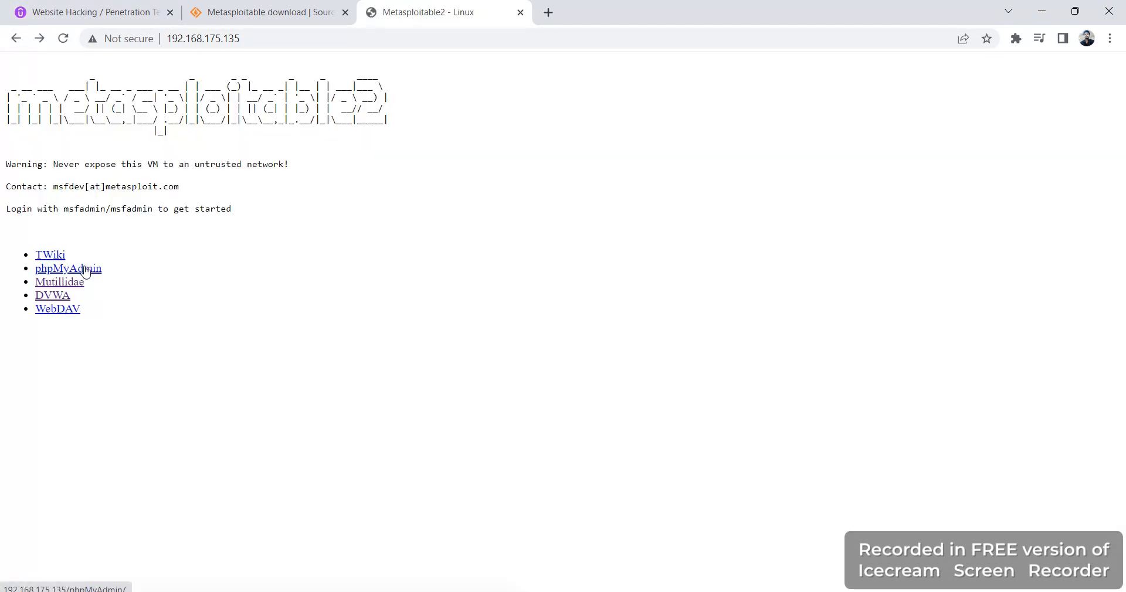
pyautogui.click(85, 271)
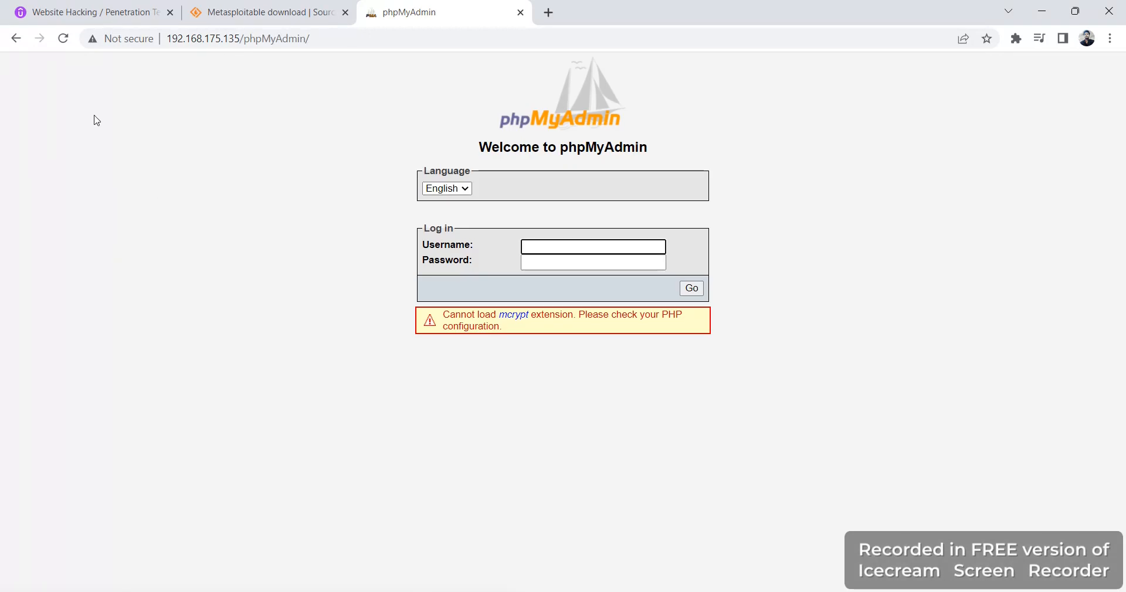
pyautogui.click(16, 38)
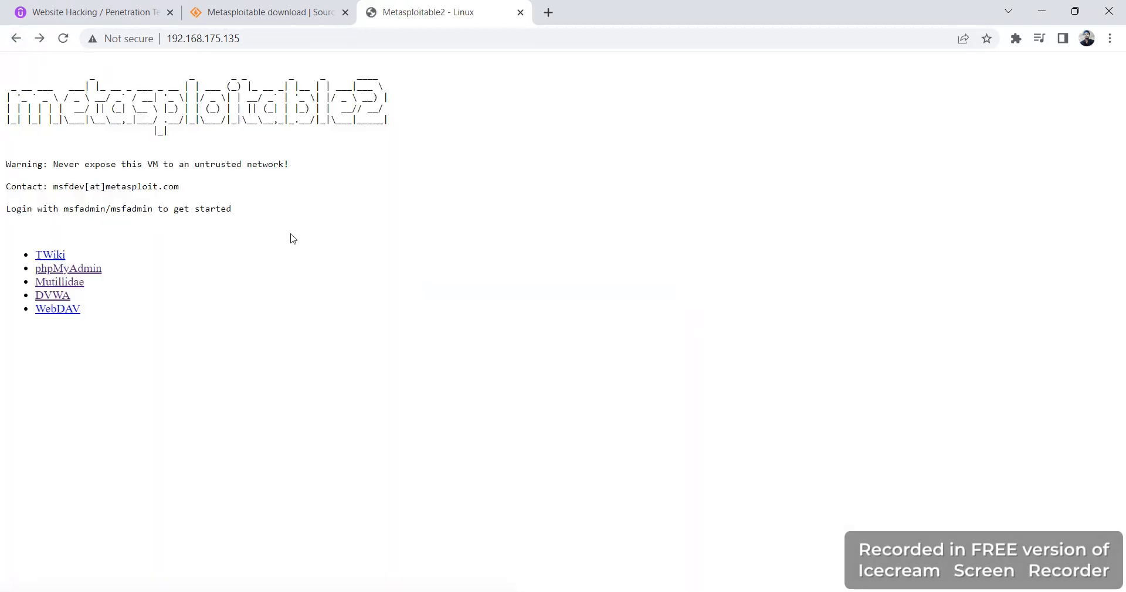